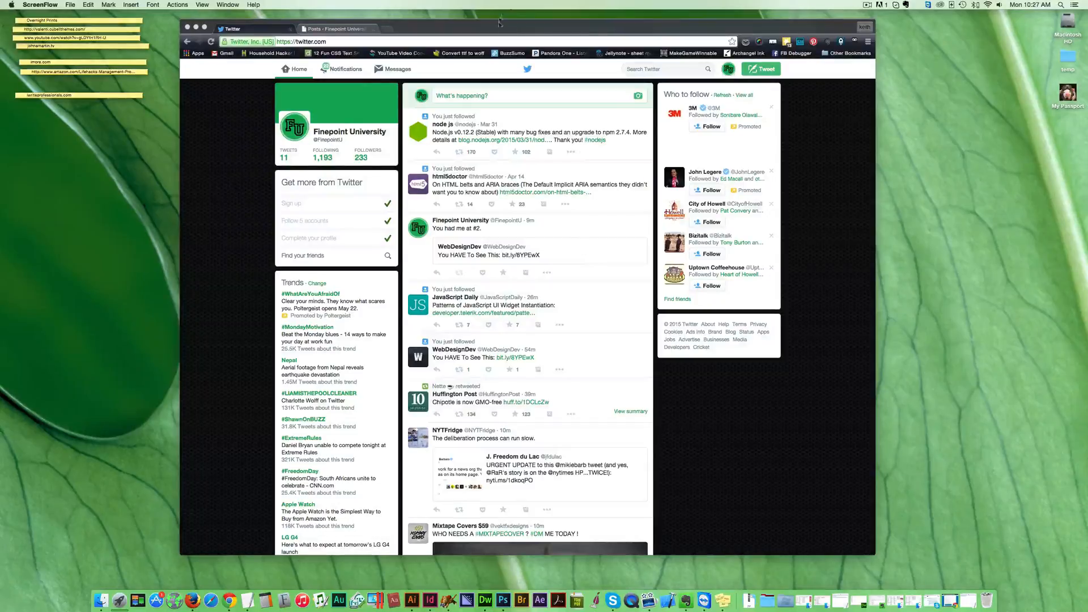
# Step: Open the embed code of the node js tweet about v0.12.2 and copy all of it
pyautogui.moveTo(500, 22); pyautogui.dragTo(500, 24)
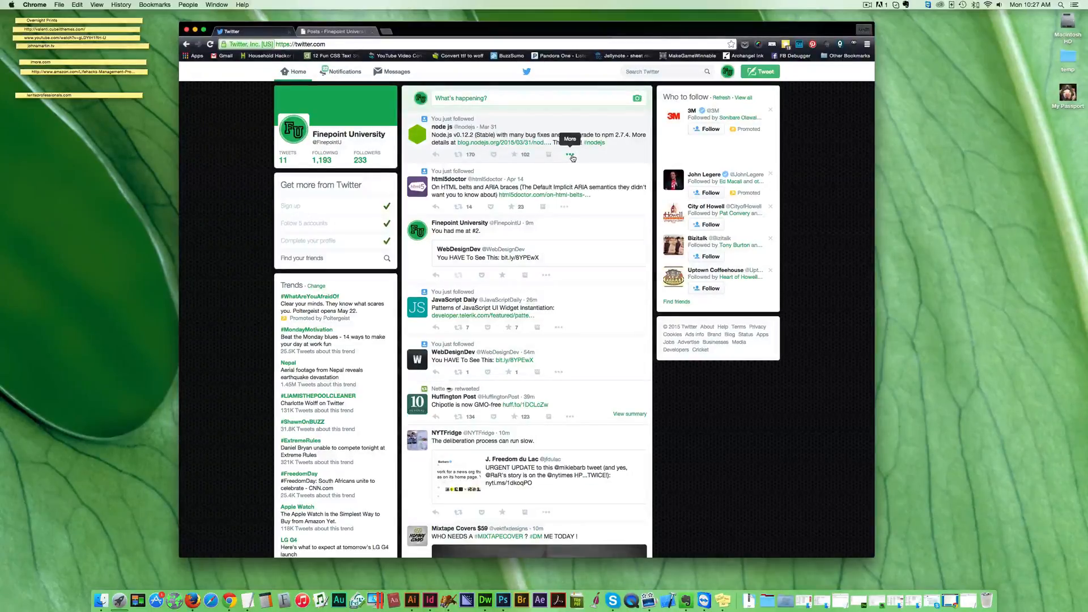
pyautogui.click(571, 156)
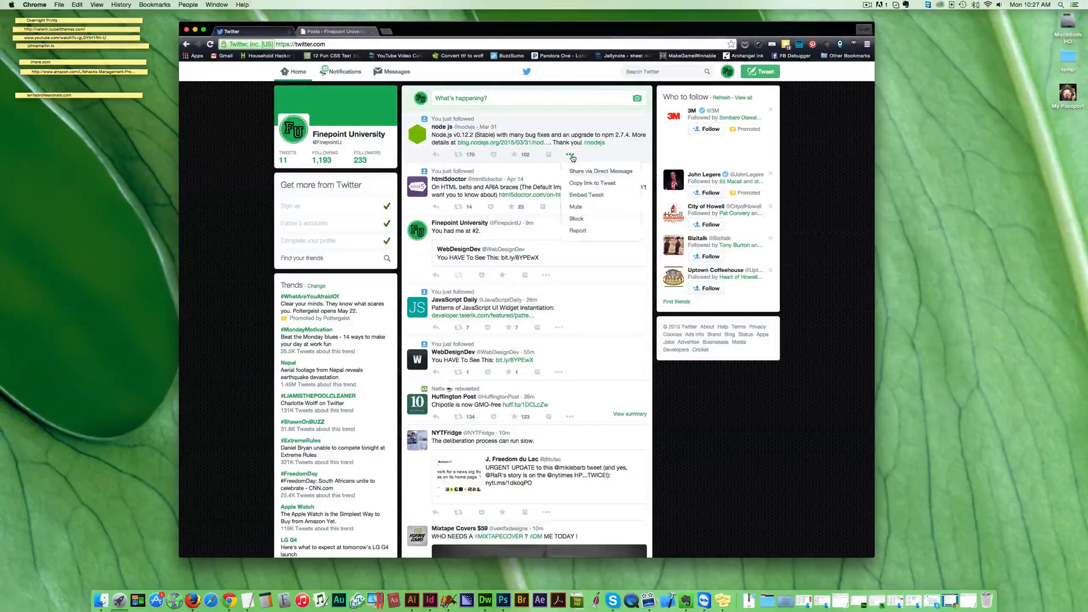
pyautogui.click(583, 196)
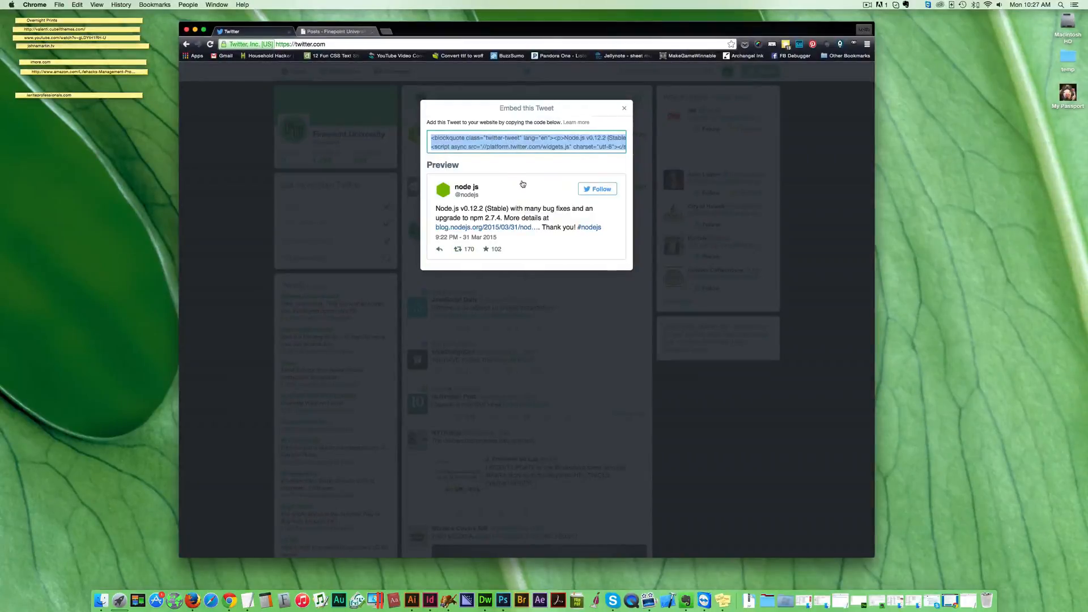
pyautogui.click(439, 138)
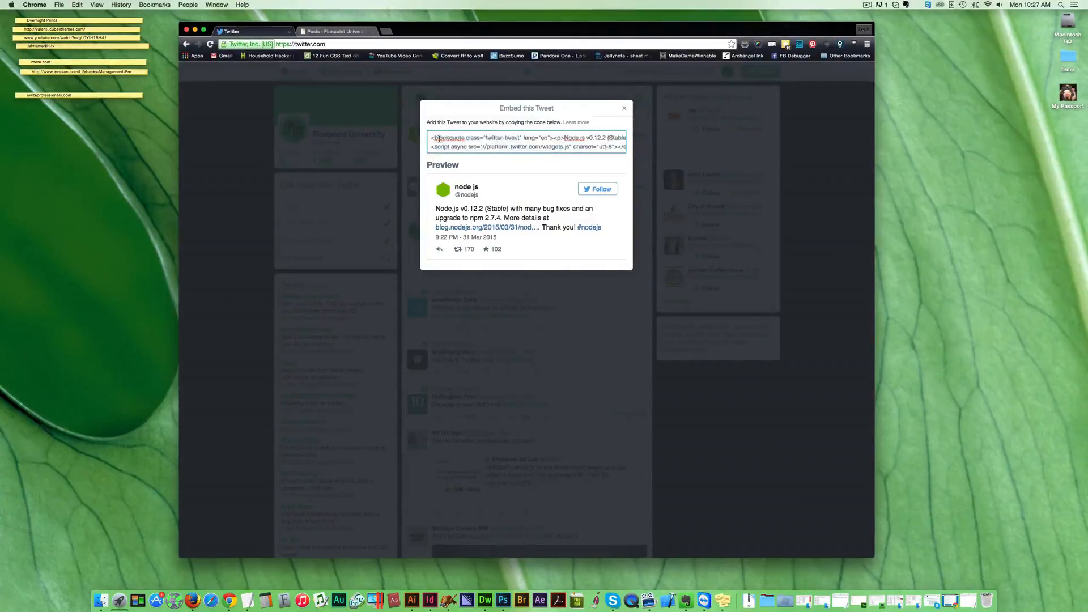
pyautogui.press('super+a')
pyautogui.press('super+c')
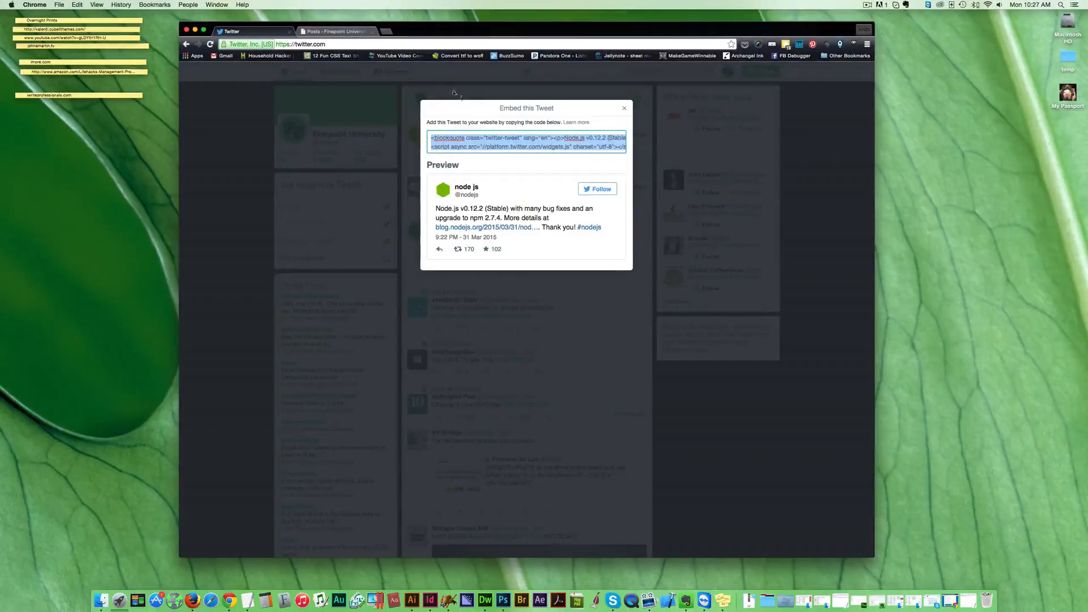
# Step: Switch to the WordPress admin and title the new post "test"
pyautogui.click(335, 32)
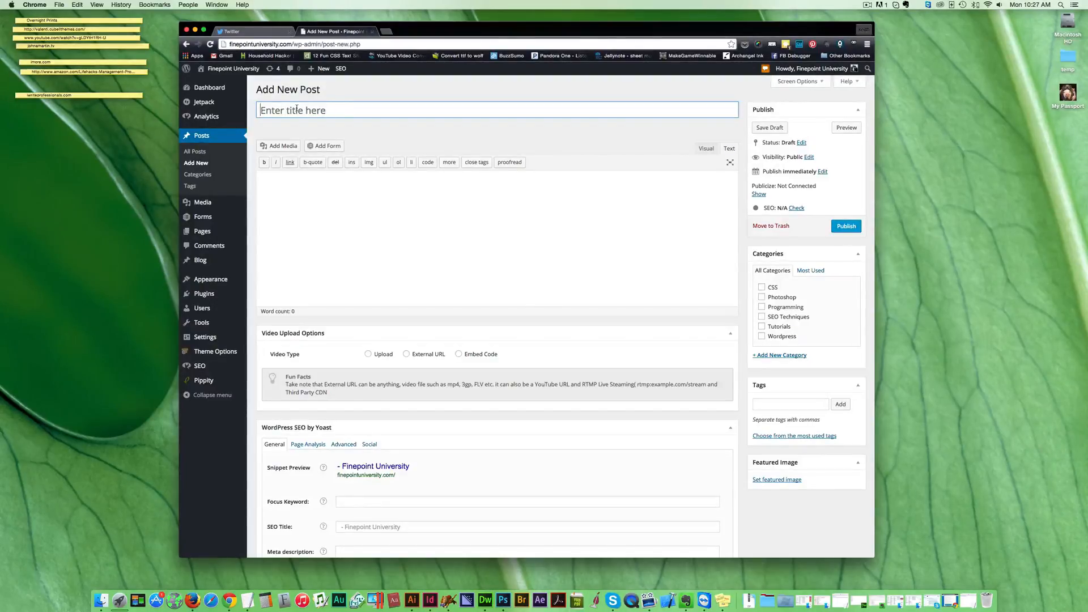
pyautogui.write('test')
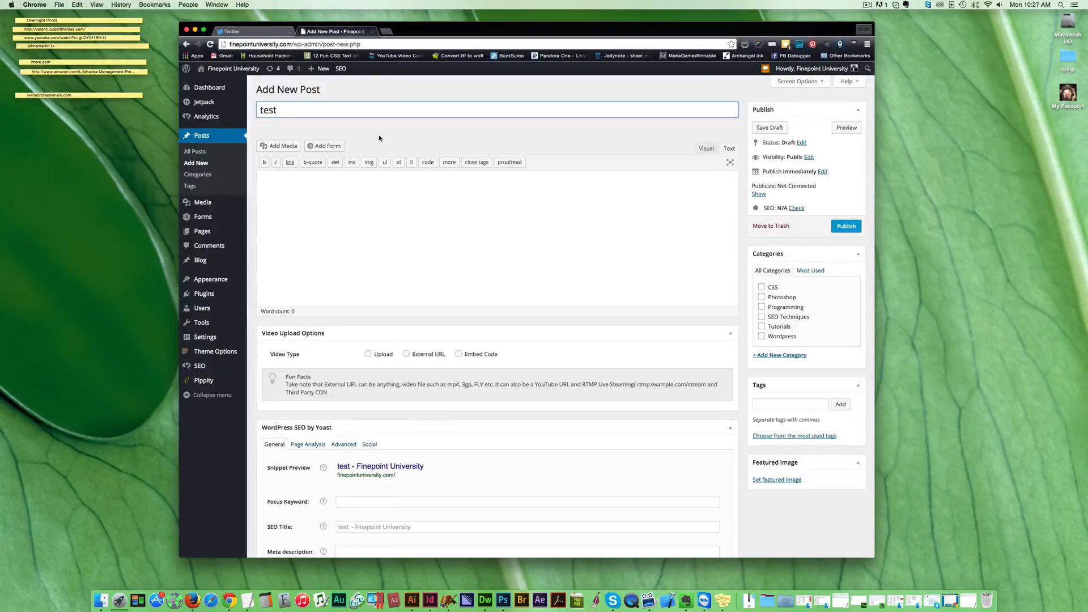
pyautogui.click(349, 196)
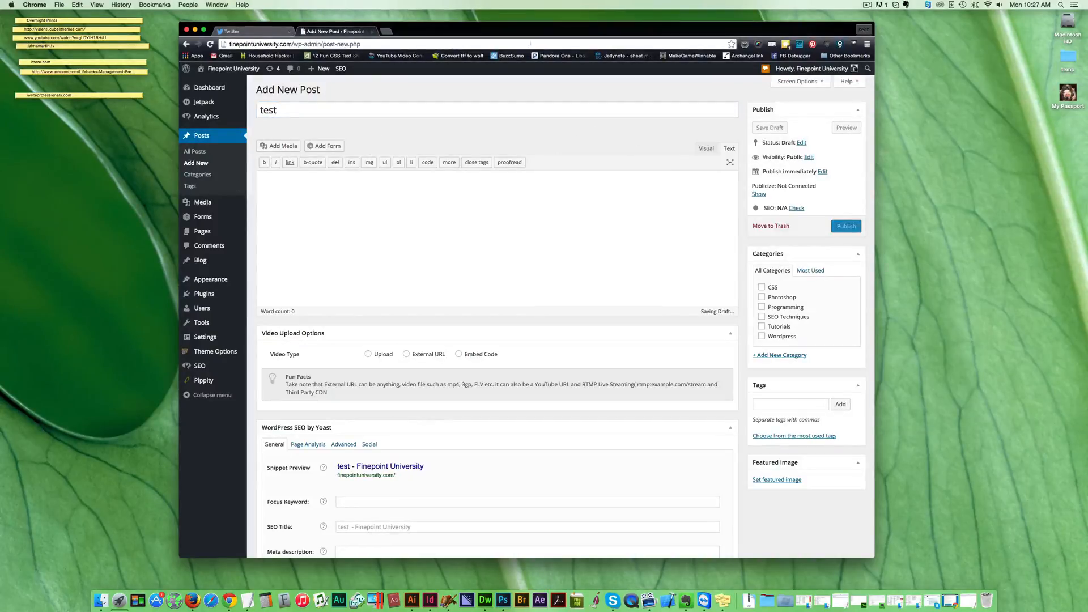
# Step: Paste the copied tweet embed code into the post body in Text mode and save the draft
pyautogui.click(706, 149)
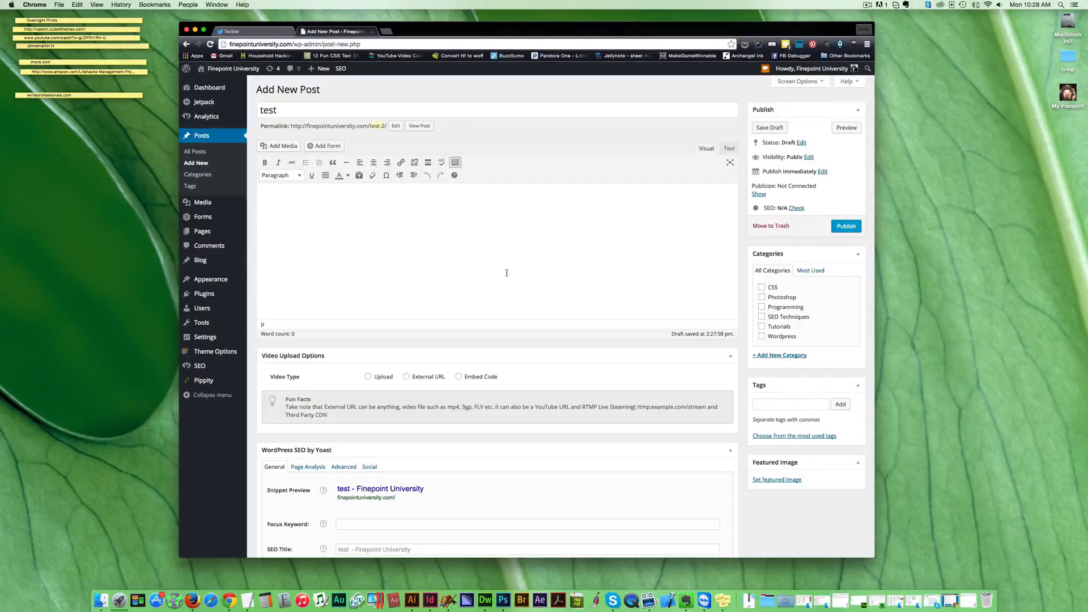
pyautogui.scroll(-1, 506, 262)
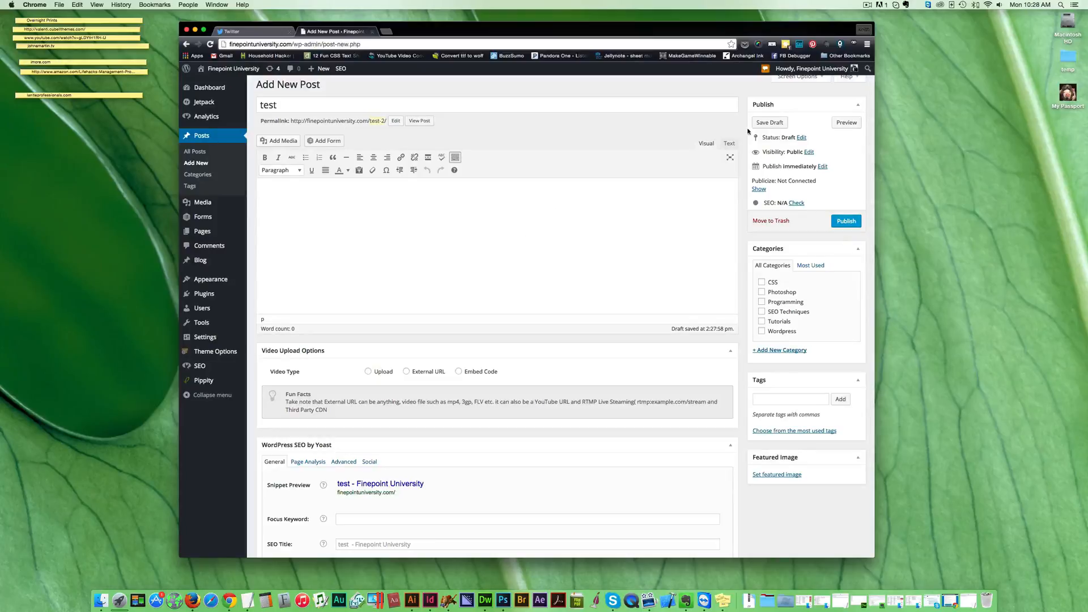
pyautogui.click(729, 143)
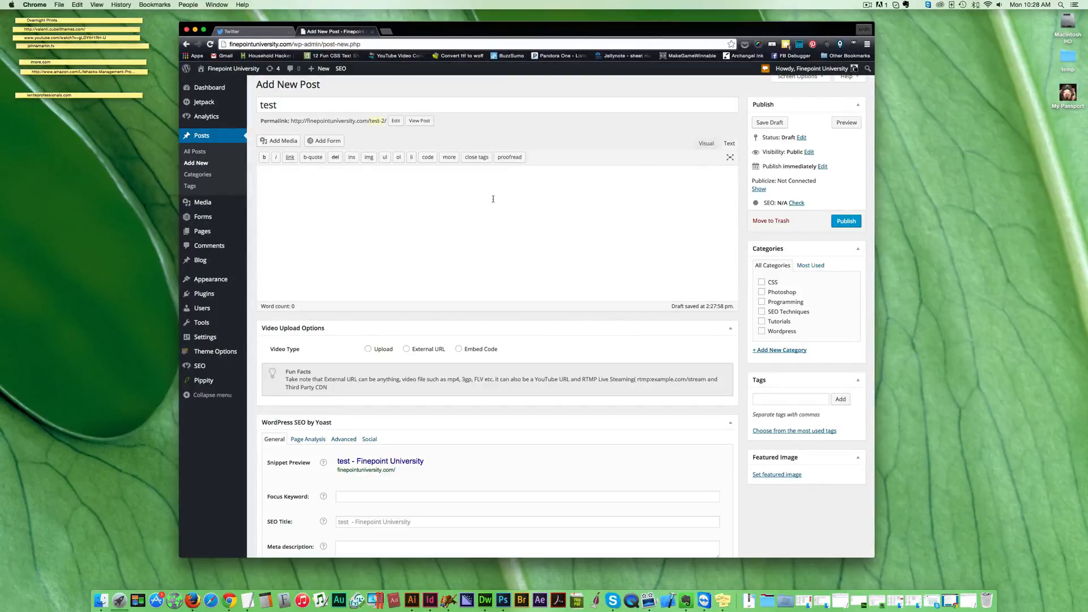
pyautogui.press('super+v')
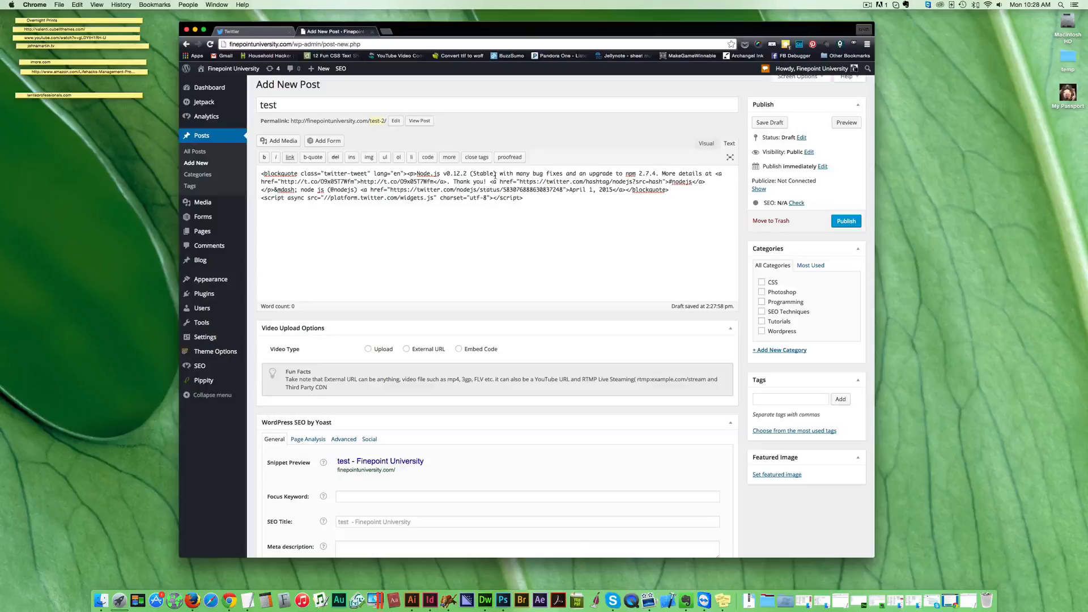
pyautogui.click(764, 123)
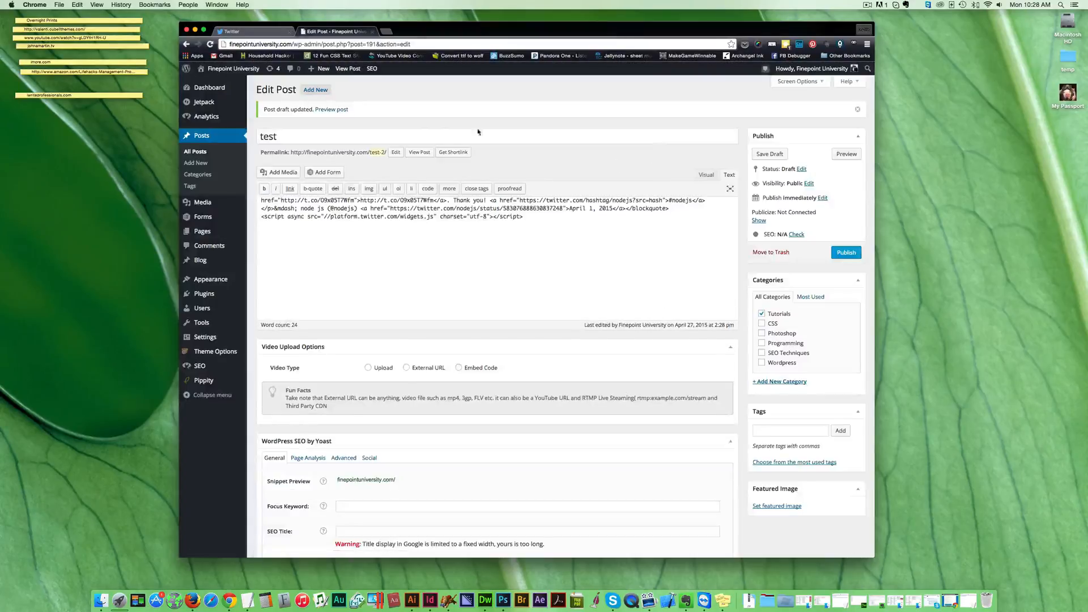
# Step: View the saved post and examine how the embedded tweet is positioned in the content area
pyautogui.click(421, 152)
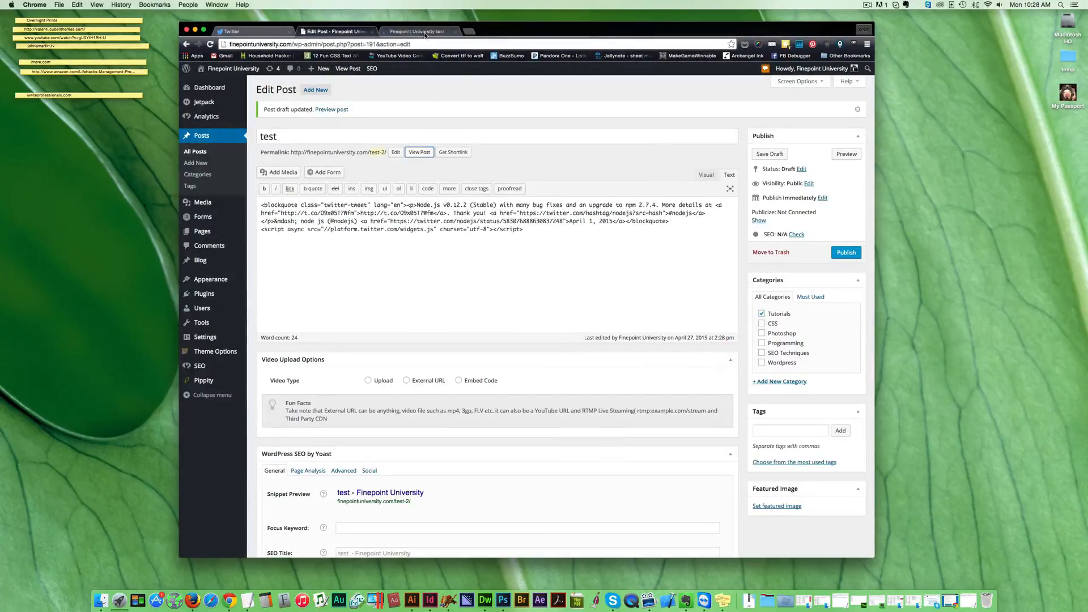
pyautogui.click(424, 32)
pyautogui.scroll(-5, 404, 131)
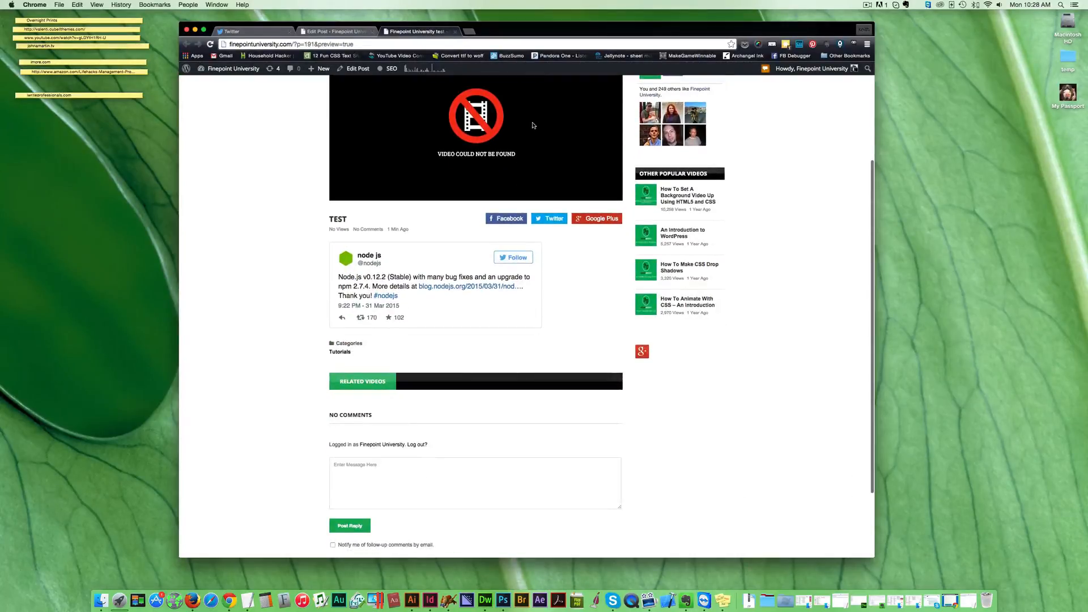
pyautogui.scroll(-1, 433, 114)
pyautogui.scroll(-3, 432, 114)
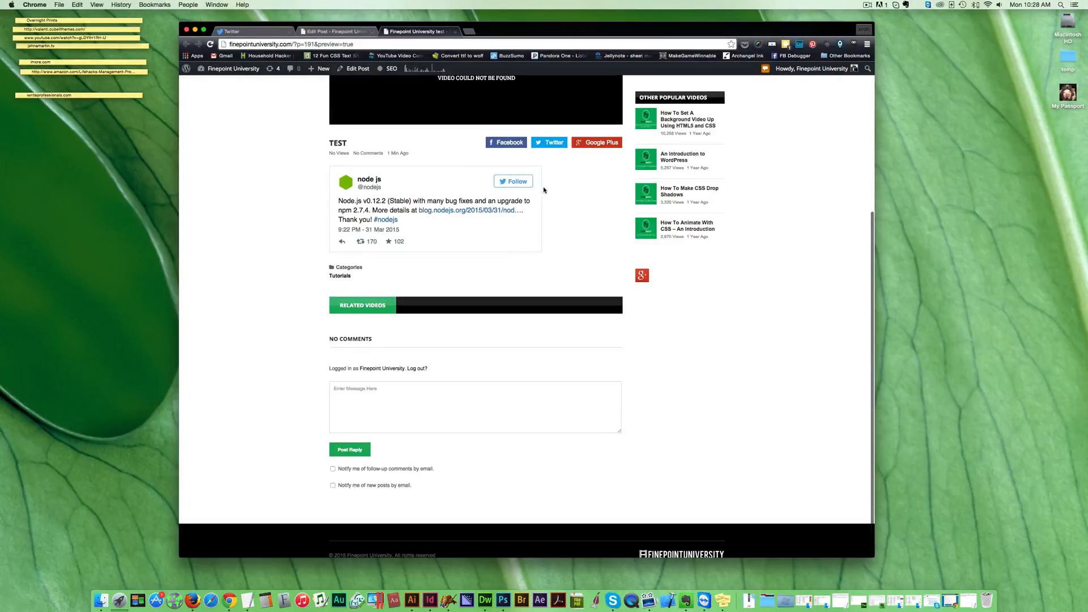
pyautogui.click(351, 32)
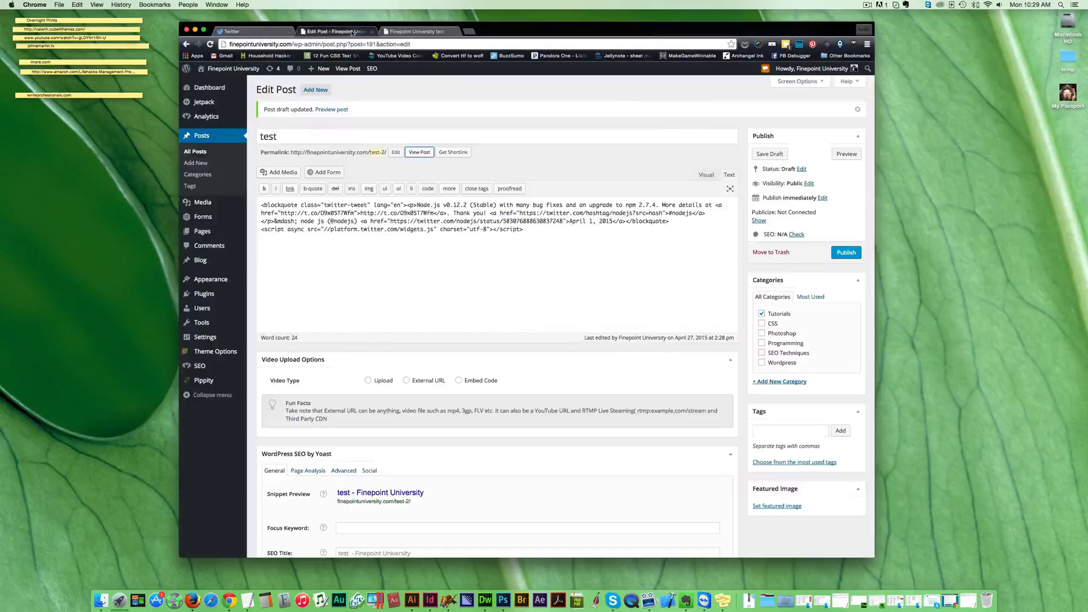
pyautogui.click(417, 31)
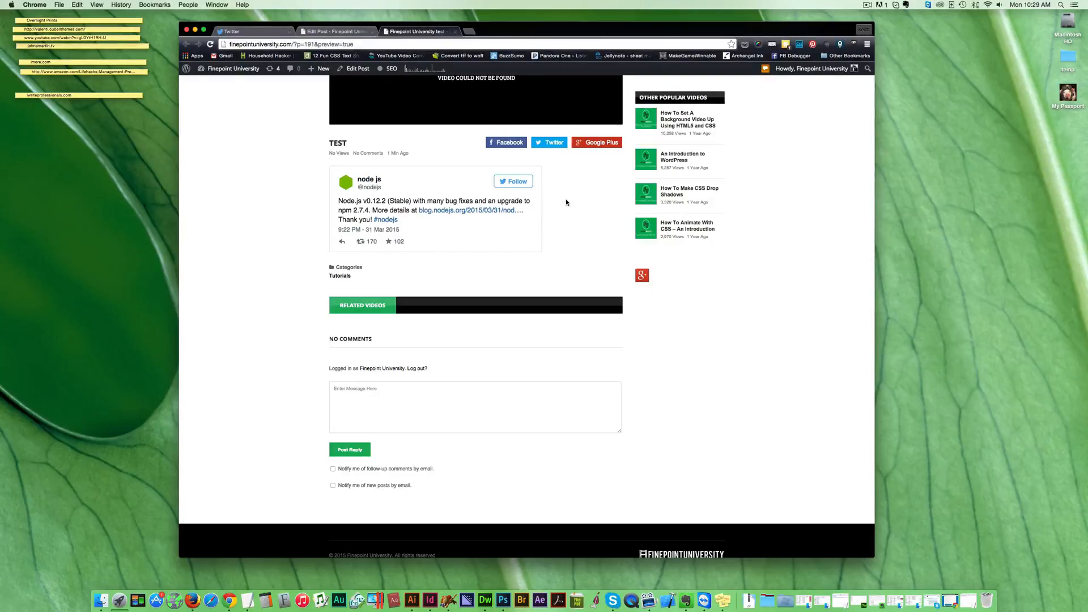
pyautogui.scroll(-1, 566, 203)
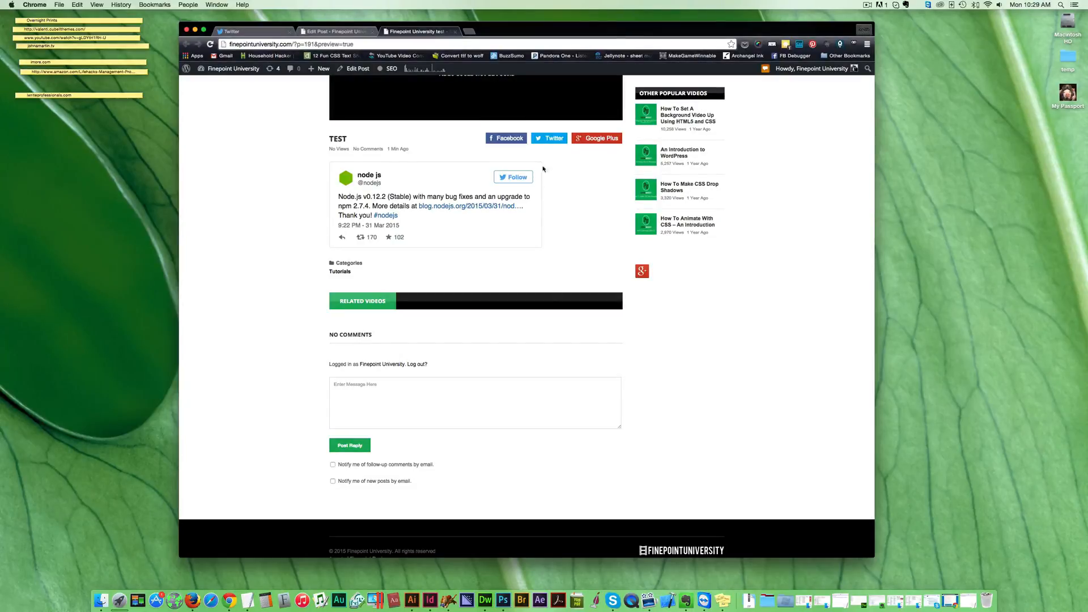
# Step: In the post's embed code, add the class tw-align-center after twitter-tweet in the blockquote tag
pyautogui.click(343, 32)
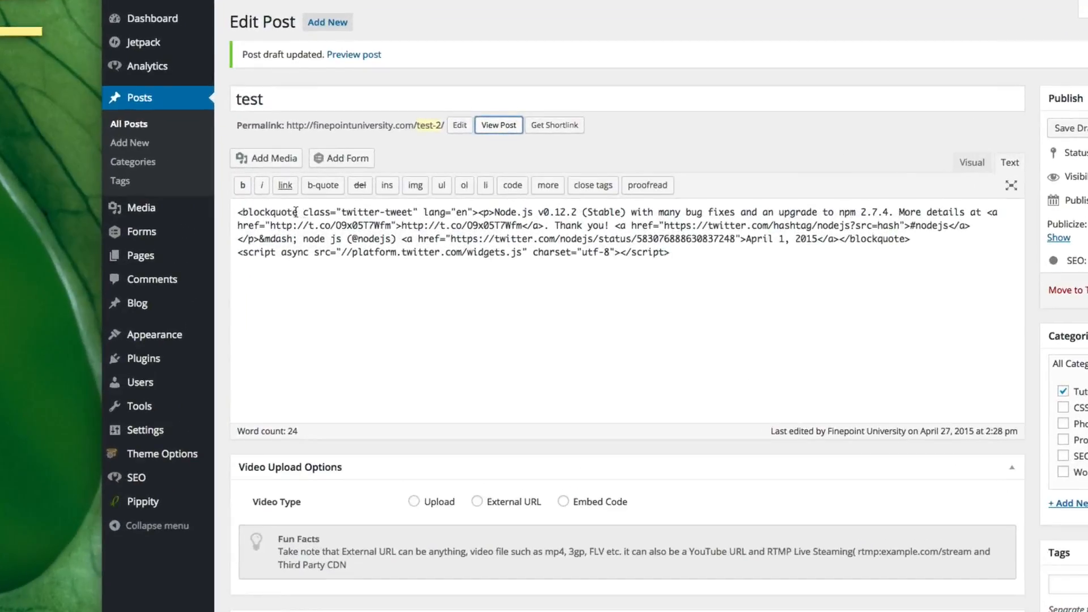
pyautogui.moveTo(235, 211); pyautogui.dragTo(416, 212)
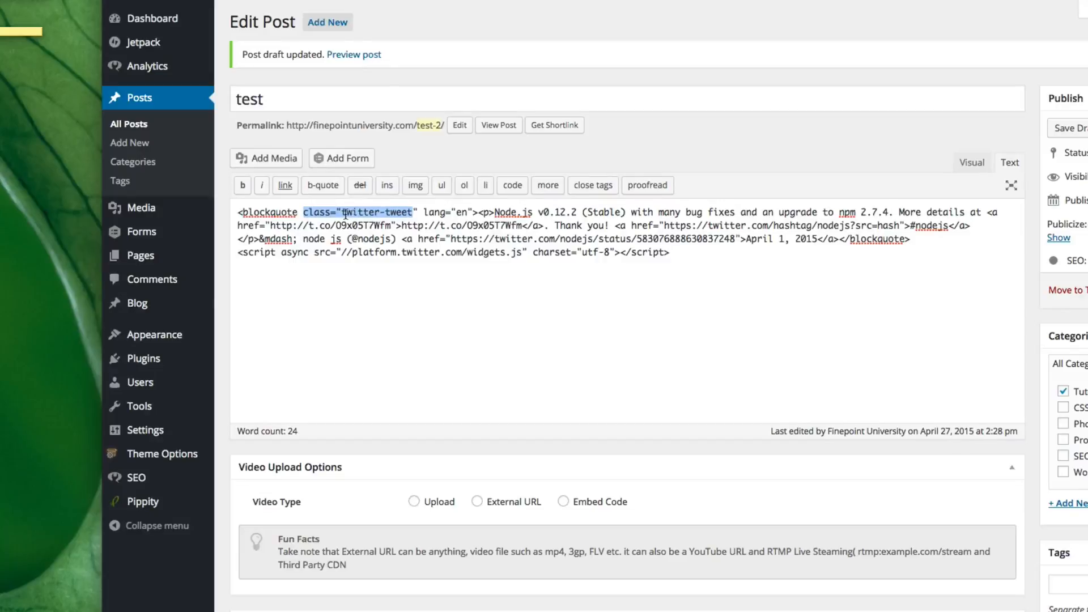
pyautogui.click(416, 212)
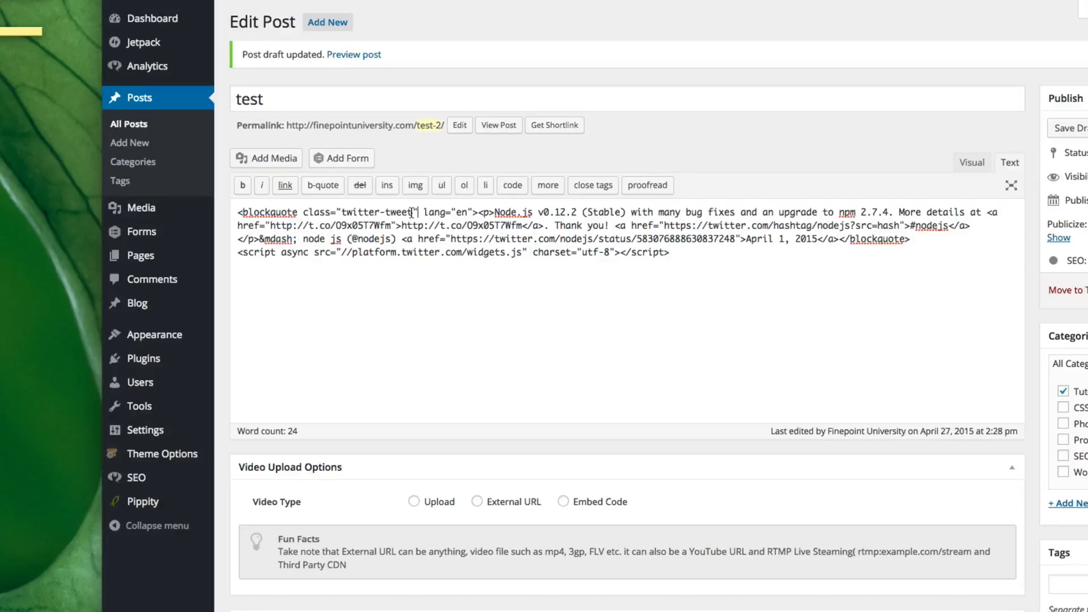
pyautogui.scroll(-1, 409, 214)
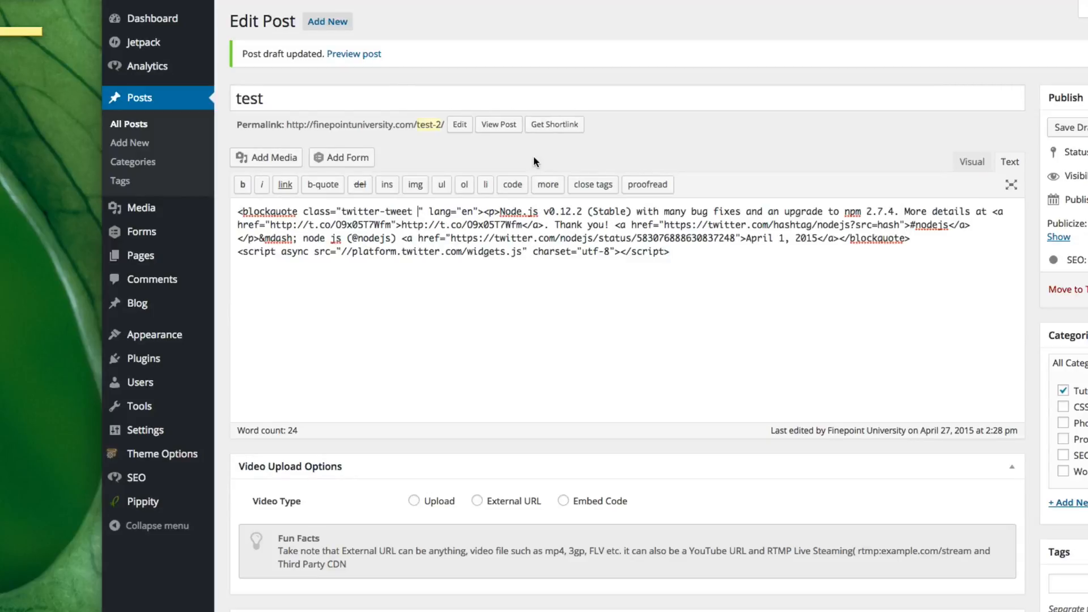
pyautogui.write('tw-')
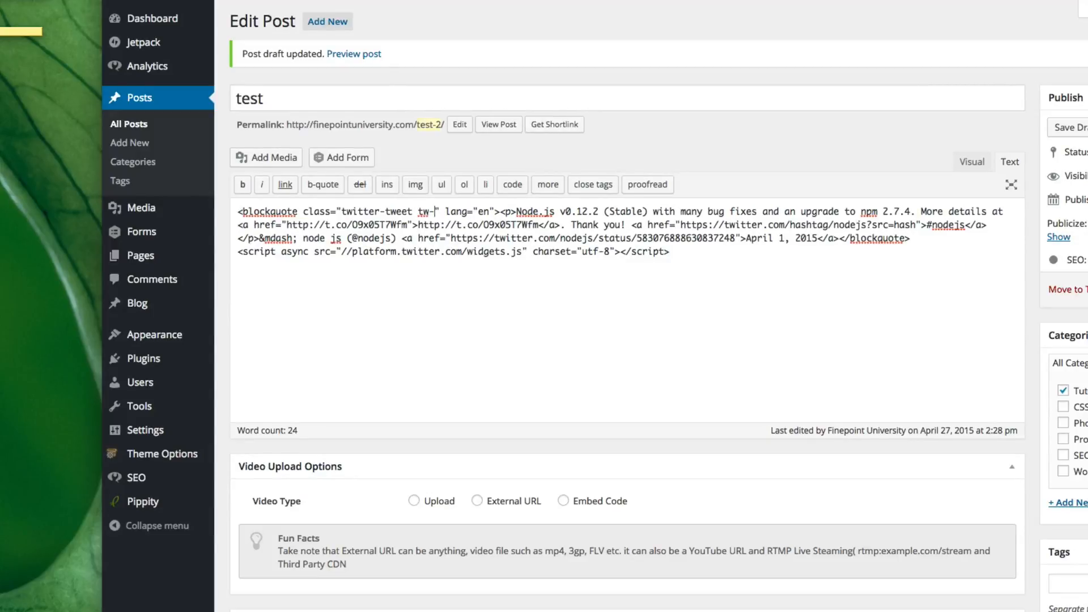
pyautogui.write('align')
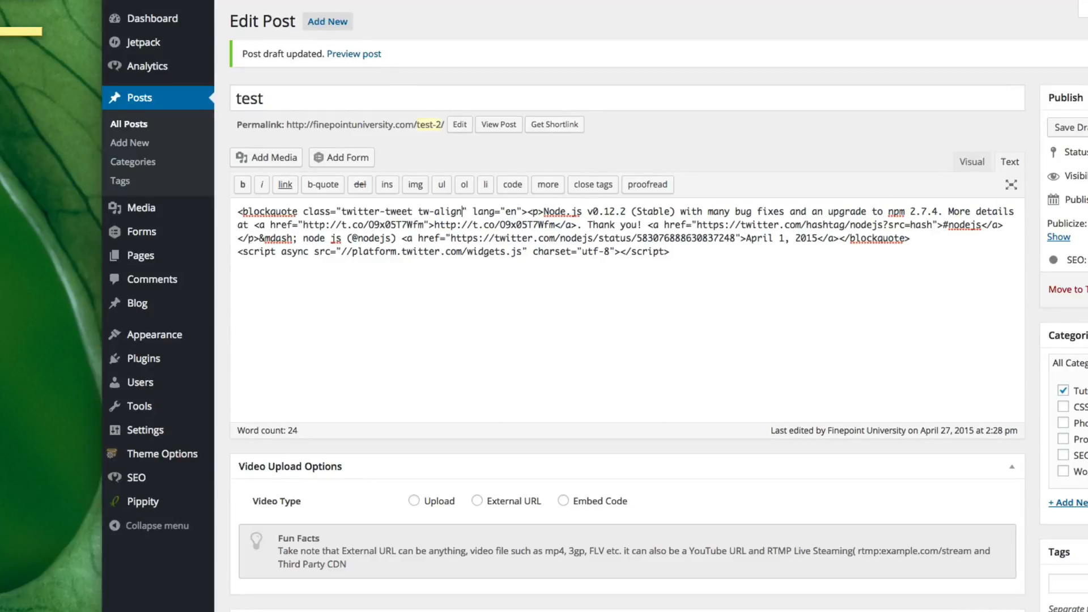
pyautogui.write('-')
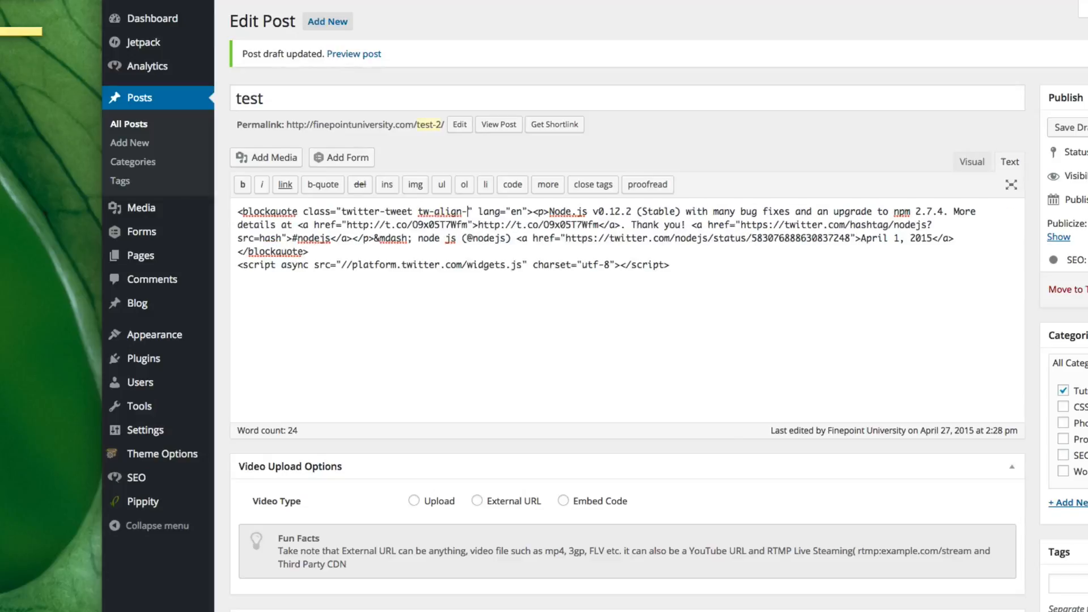
pyautogui.write('center')
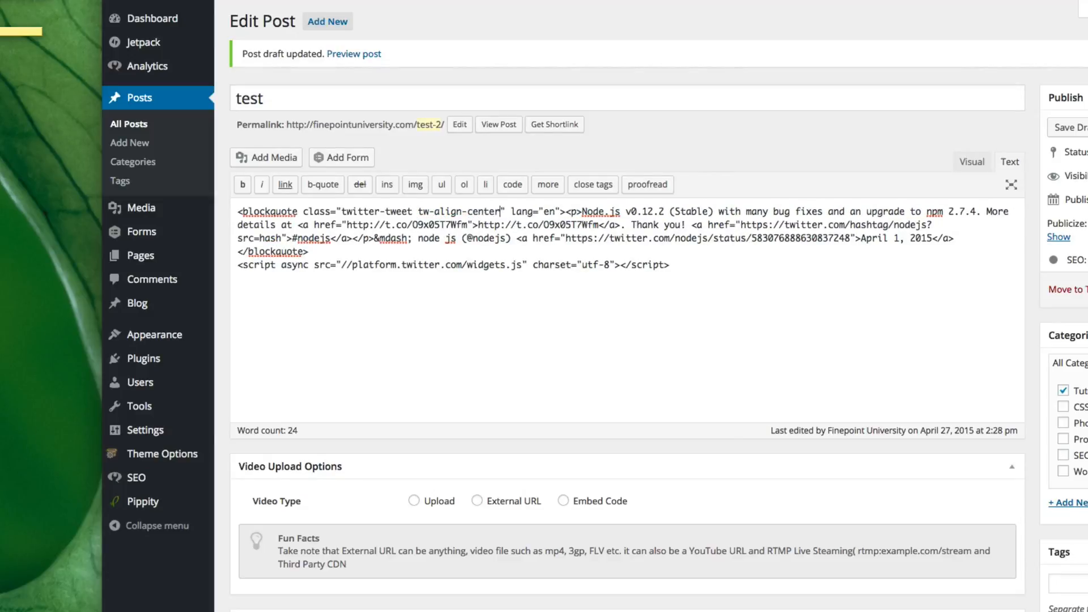
pyautogui.click(416, 211)
pyautogui.moveTo(342, 212); pyautogui.dragTo(501, 211)
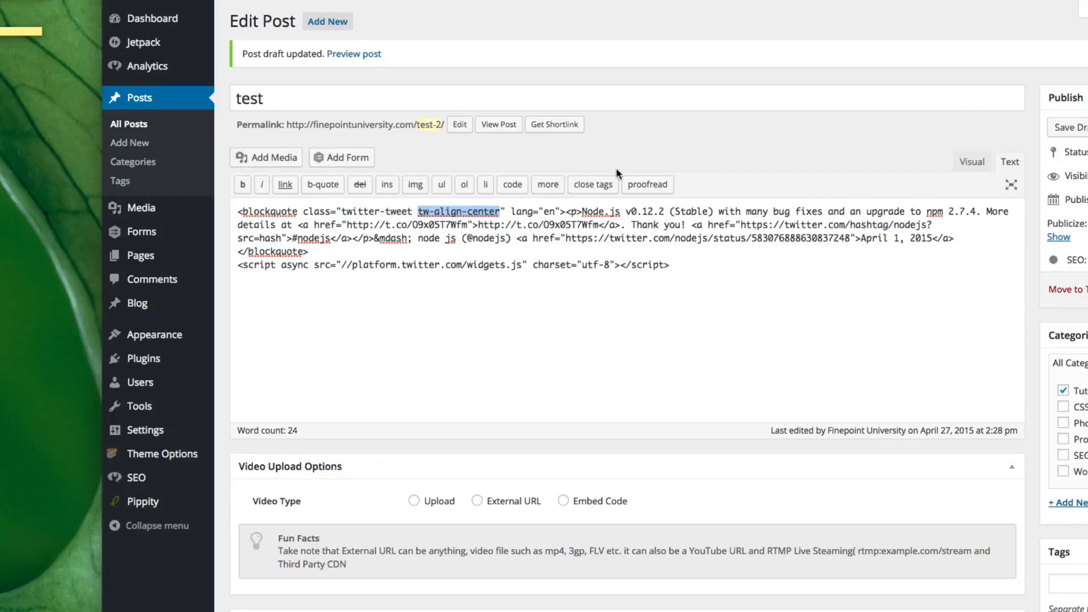
# Step: Save the draft and reload the post preview to check the embedded tweet's alignment
pyautogui.click(1076, 128)
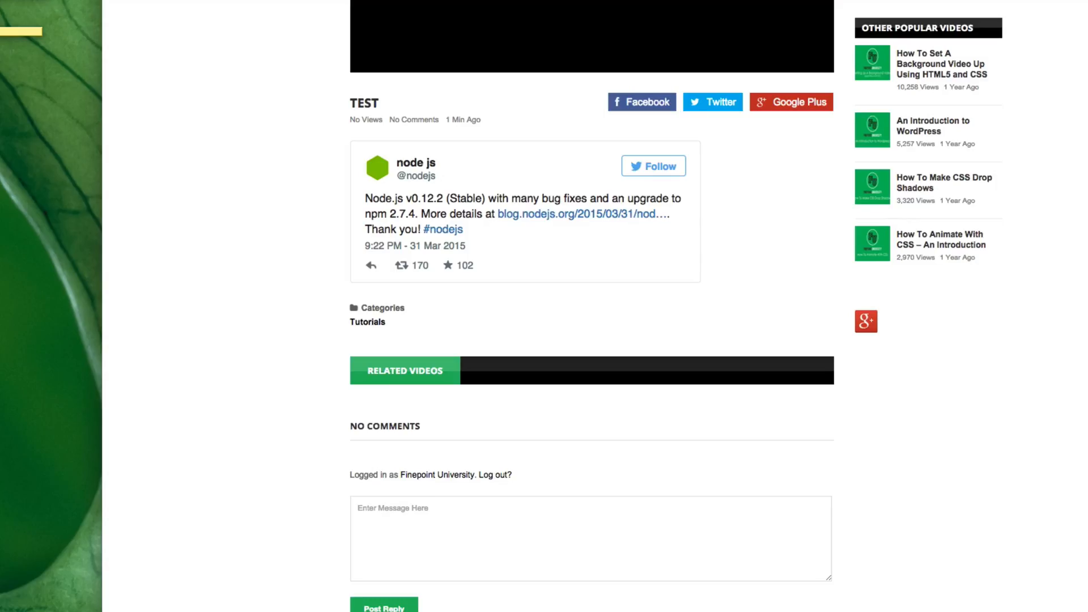
pyautogui.press('super+r')
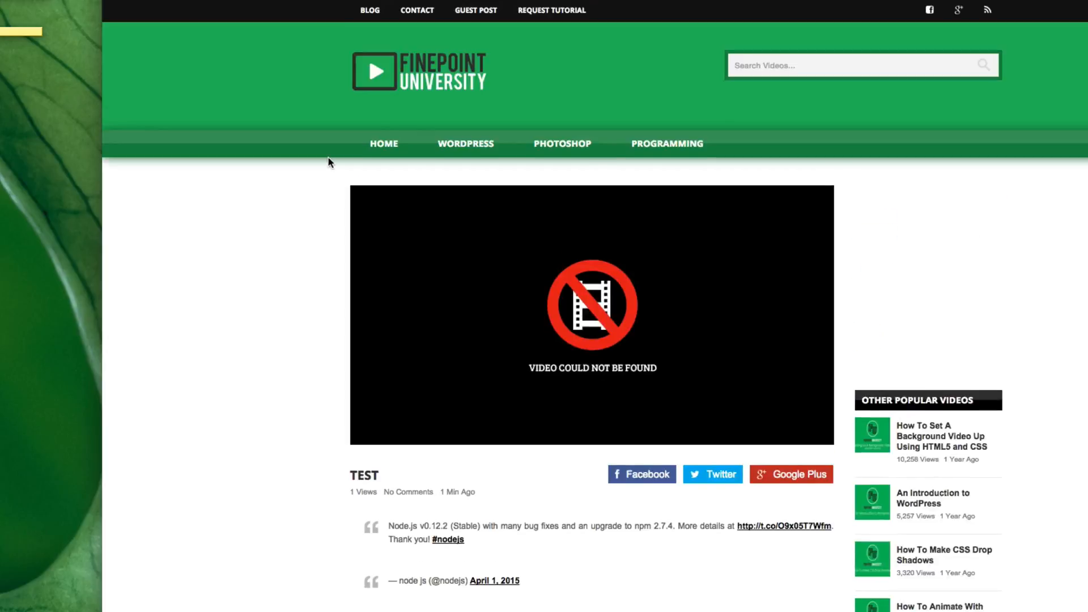
pyautogui.scroll(-7, 328, 161)
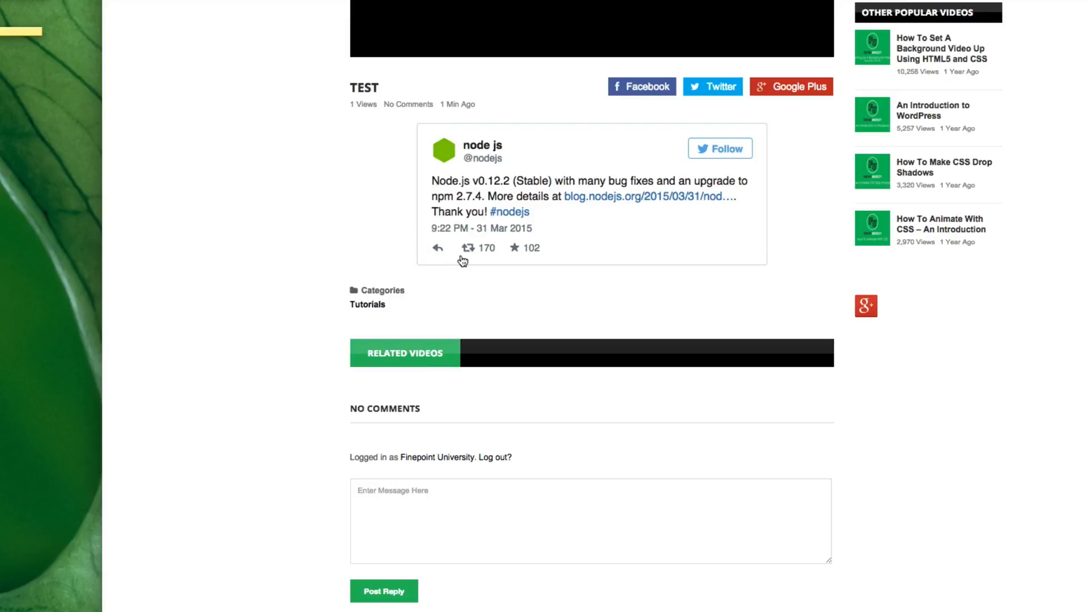
# Step: Change the blockquote's alignment class to tw-align-right and check the tweet in the updated post preview
pyautogui.click(374, 1)
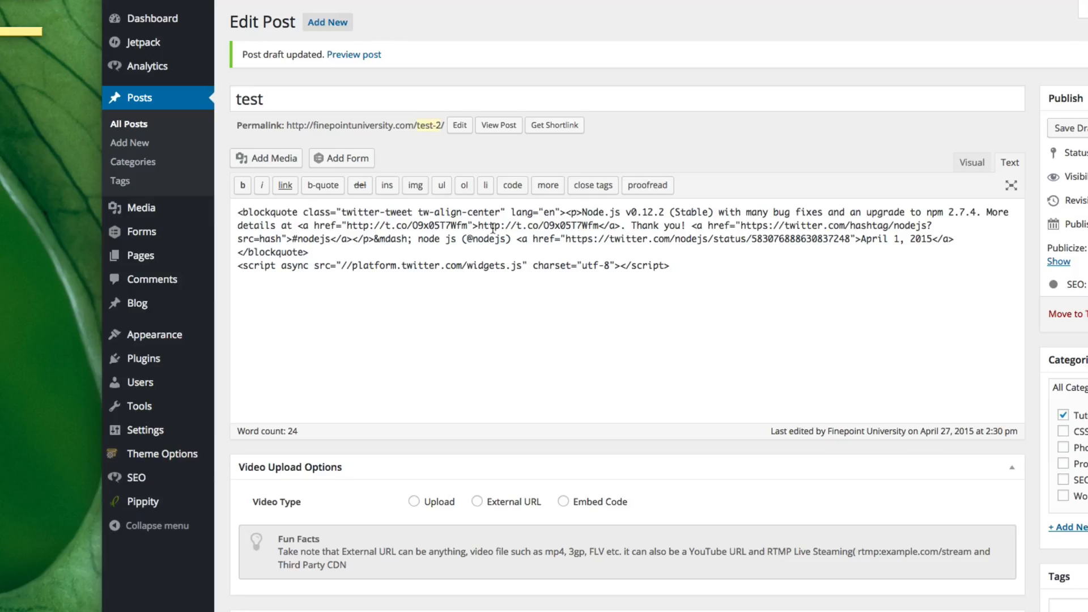
pyautogui.moveTo(467, 211); pyautogui.dragTo(499, 210)
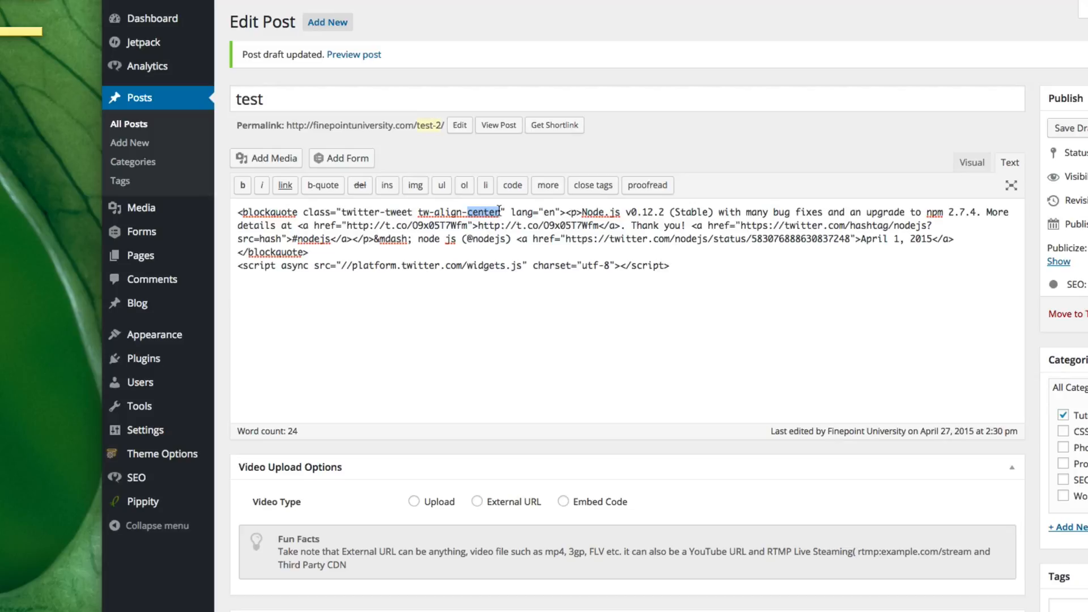
pyautogui.write('right')
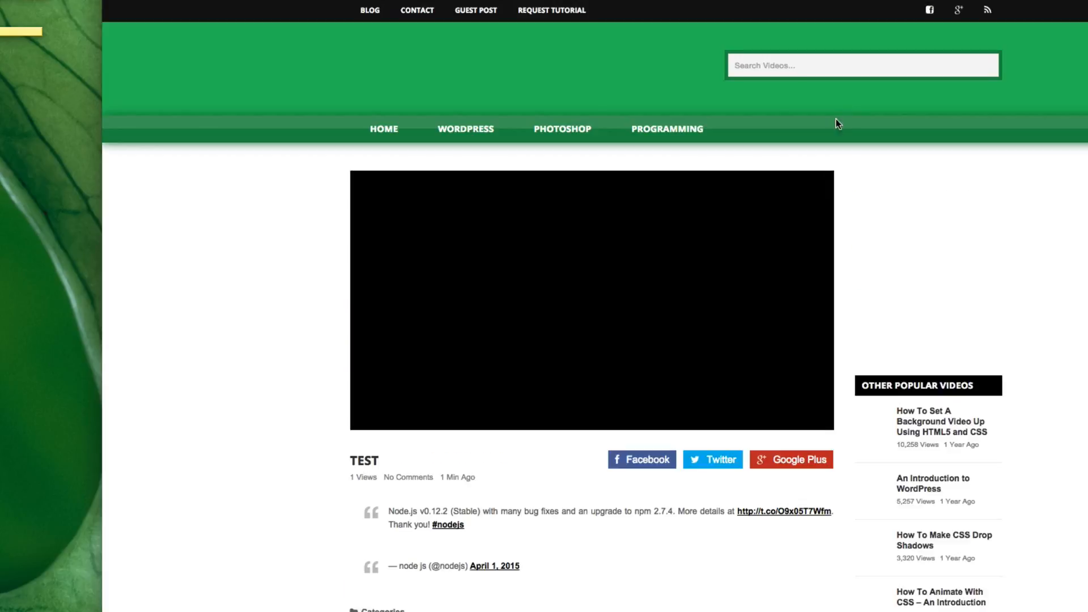
pyautogui.scroll(-3, 816, 255)
pyautogui.scroll(-3, 818, 409)
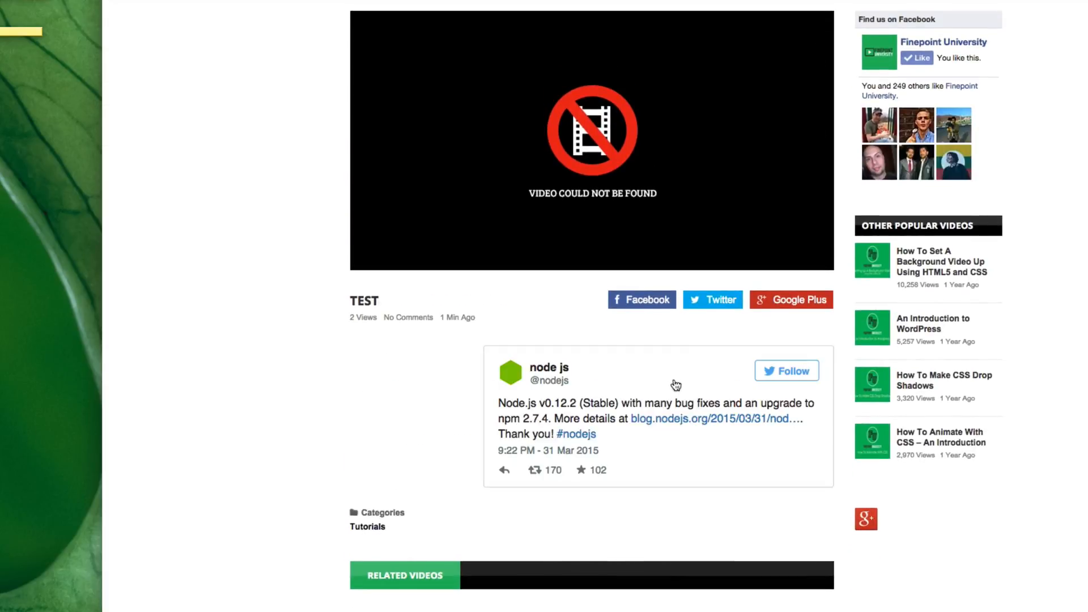